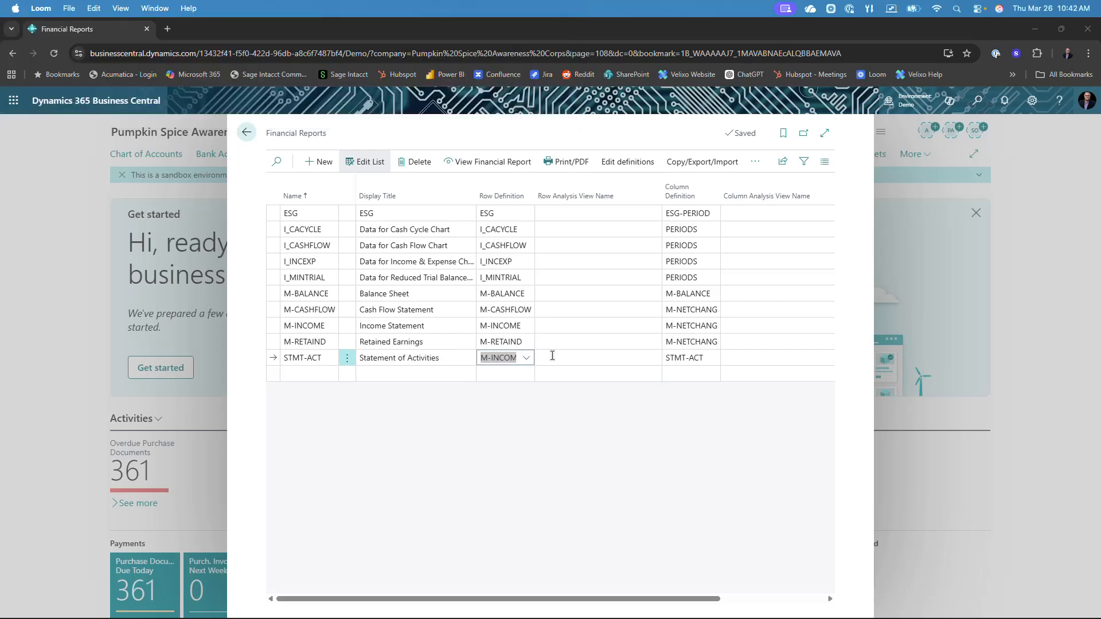
- View the Statement of Activities financial report, look through its rows by donor restriction, and return to the report list
click(472, 164)
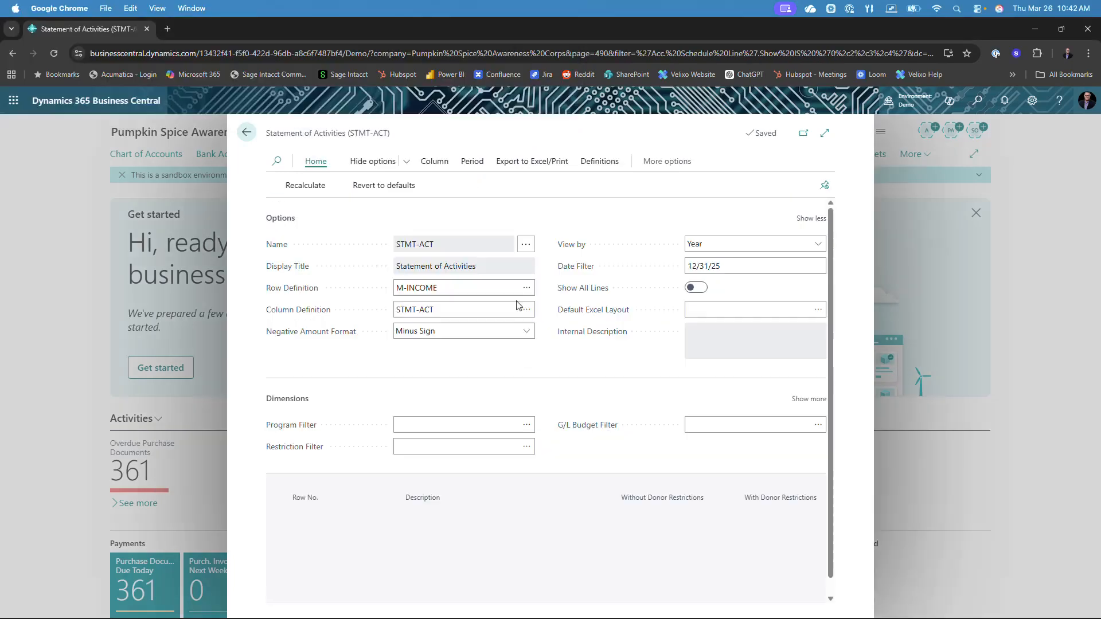
scroll(676, 563, down, 1)
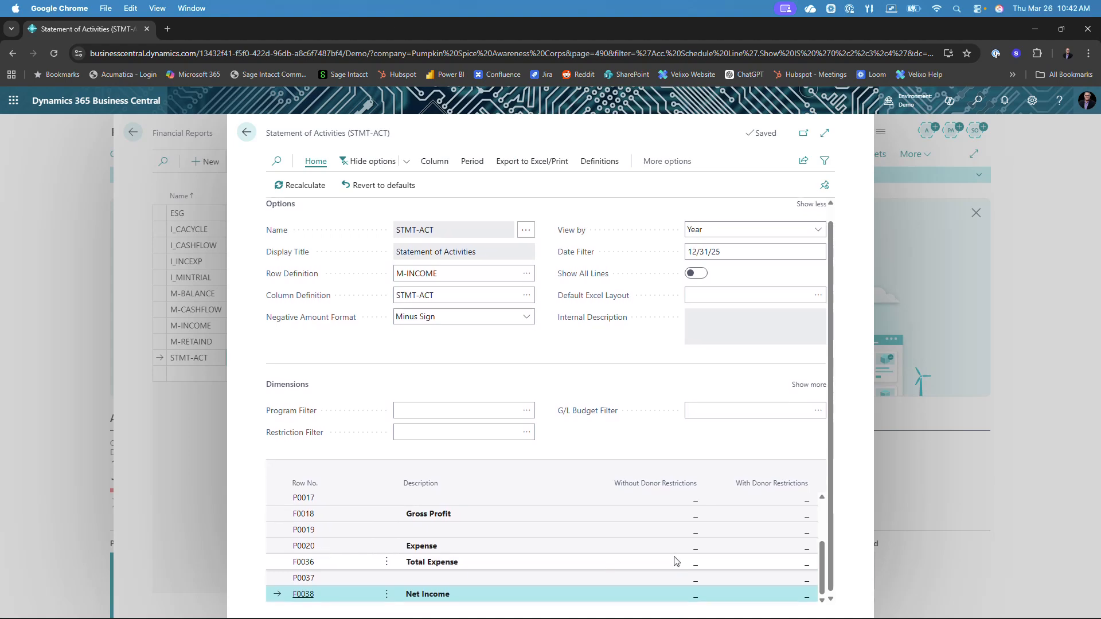
scroll(675, 557, up, 5)
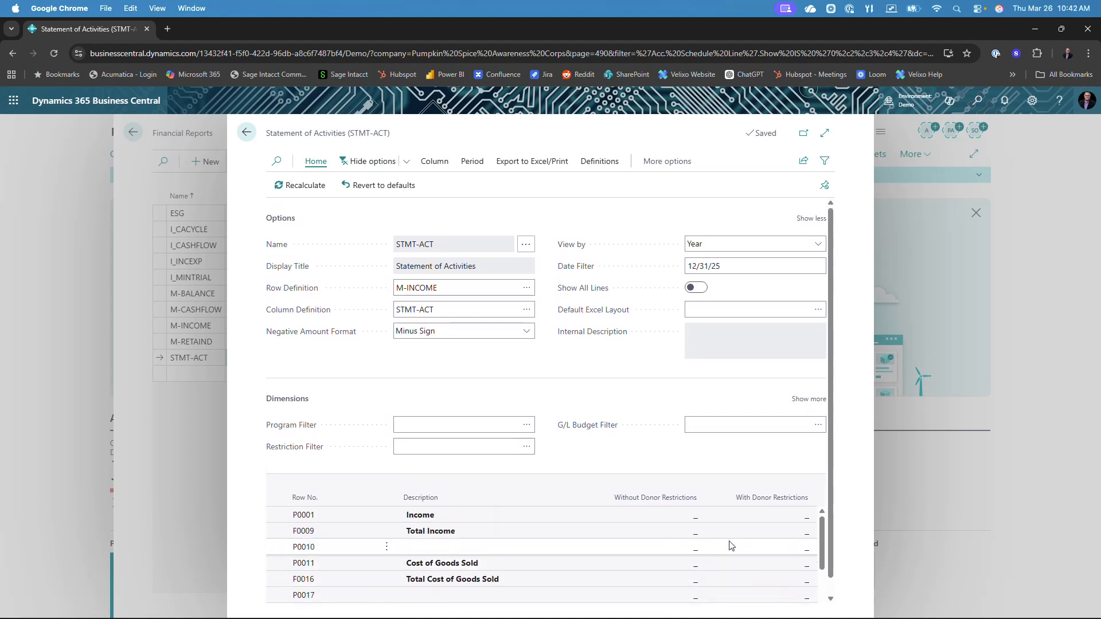
scroll(696, 546, down, 3)
scroll(695, 545, up, 3)
click(246, 132)
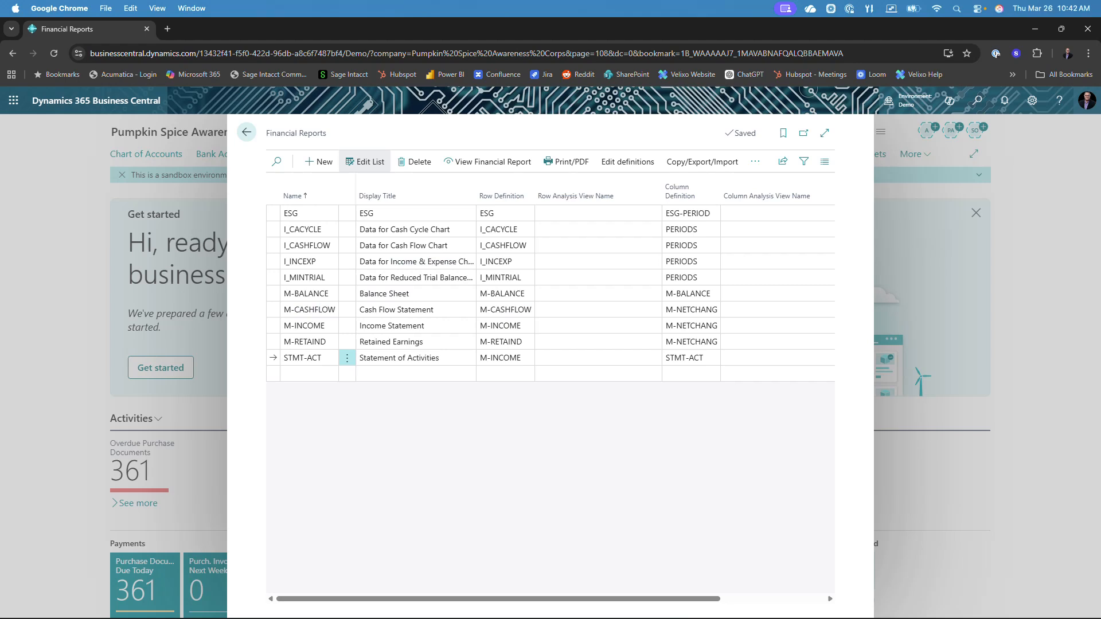
- Switch to the Statement of Activities workbook in Excel, look over the report, and expand the grouped setup columns A to G
key(super+Tab)
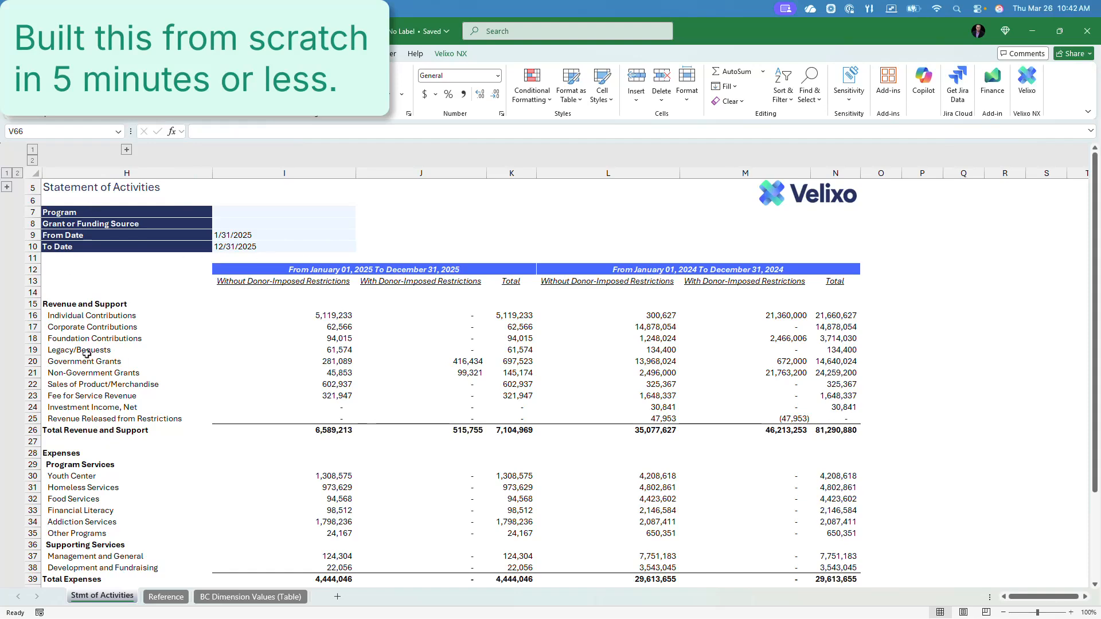
scroll(117, 477, down, 2)
scroll(81, 367, up, 2)
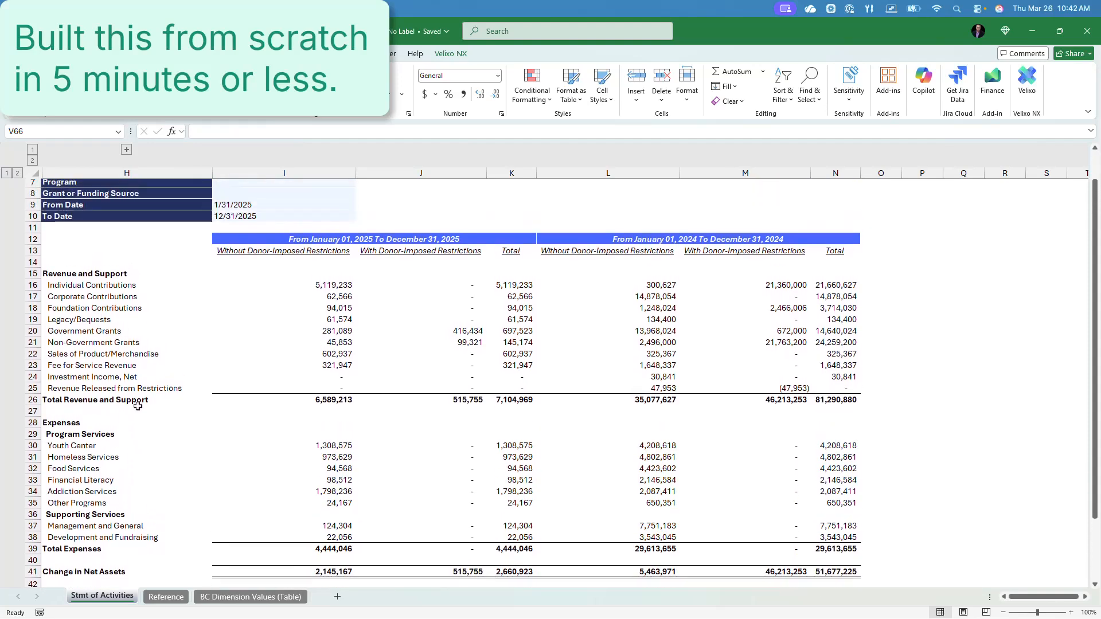
click(128, 150)
scroll(322, 216, down, 9)
scroll(499, 401, up, 9)
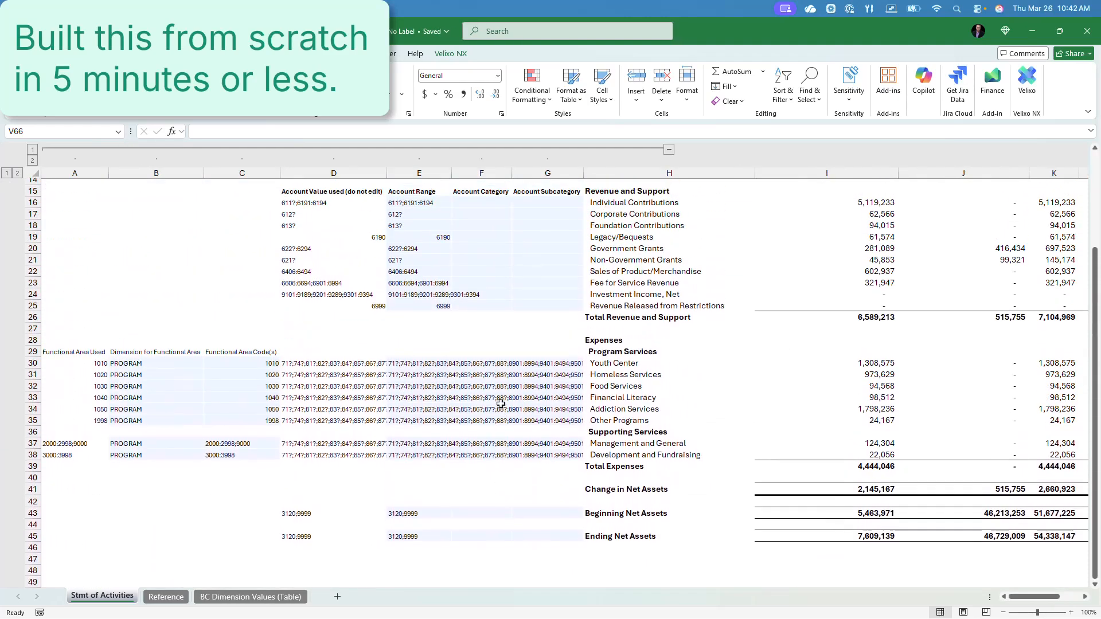
- Check the account category and account subcategory choices available for the Individual Contributions row
click(422, 314)
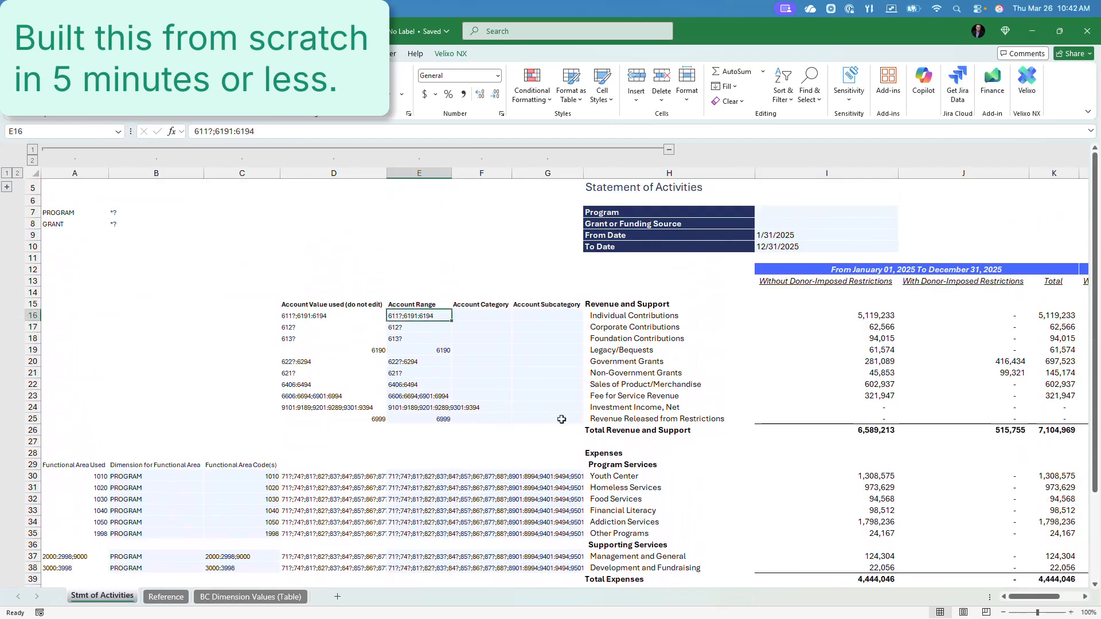
key(Right)
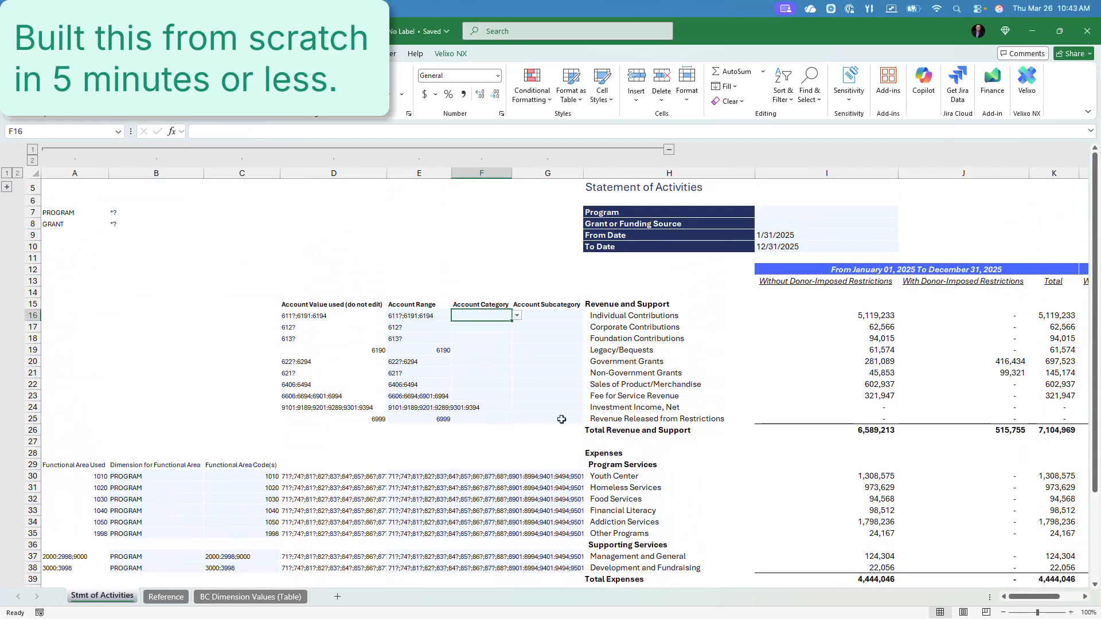
click(516, 317)
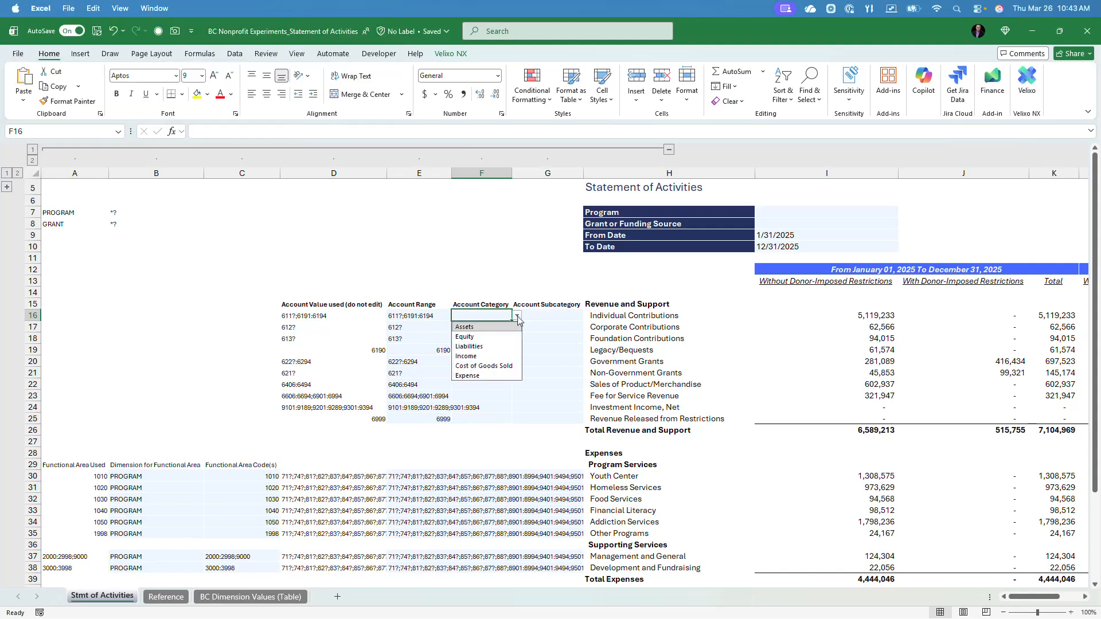
click(504, 315)
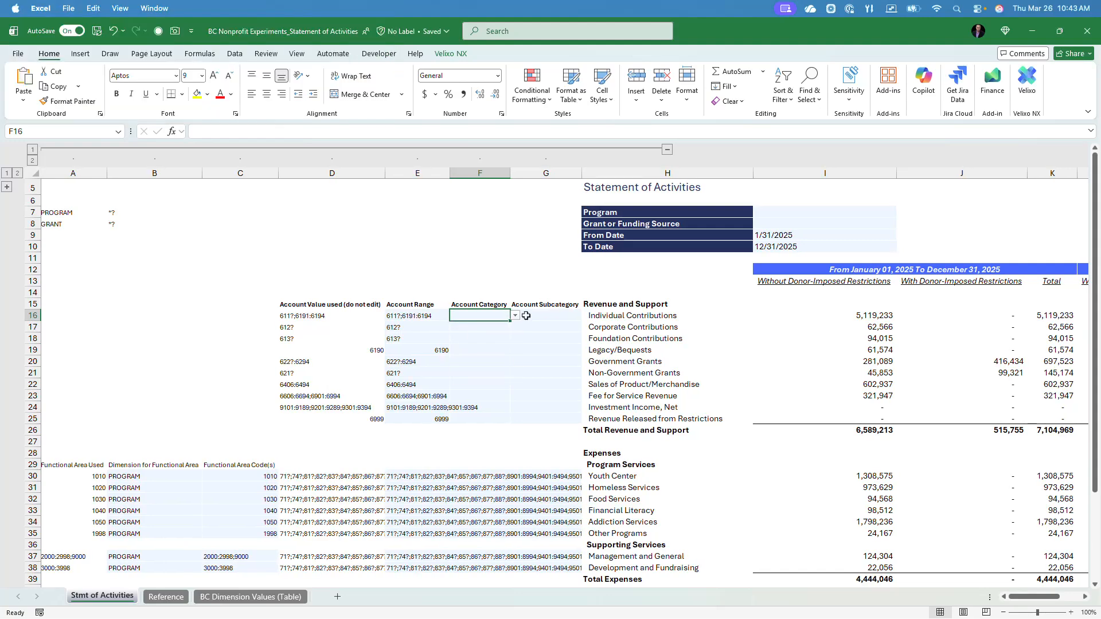
click(567, 315)
click(587, 315)
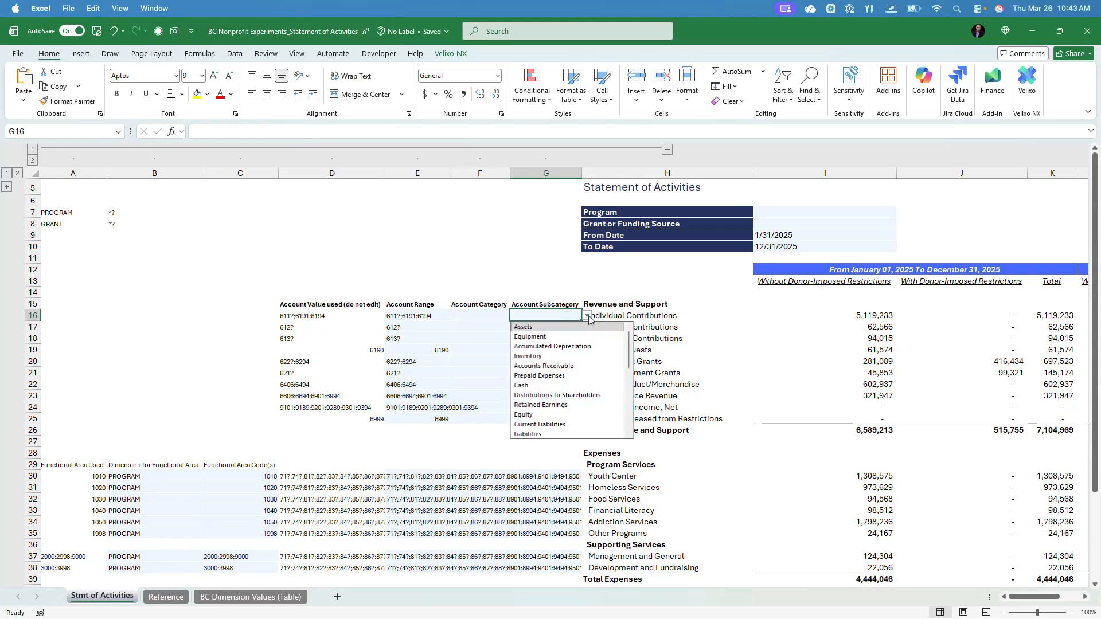
click(522, 316)
- Examine the account range filter expression for Individual Contributions without changing it
click(414, 319)
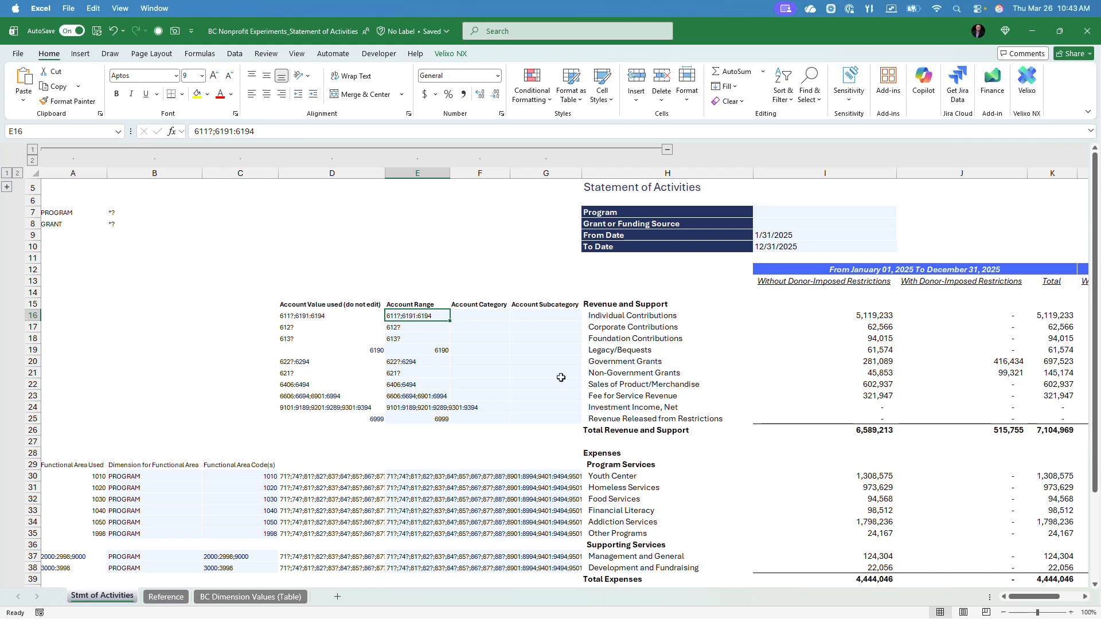
click(212, 130)
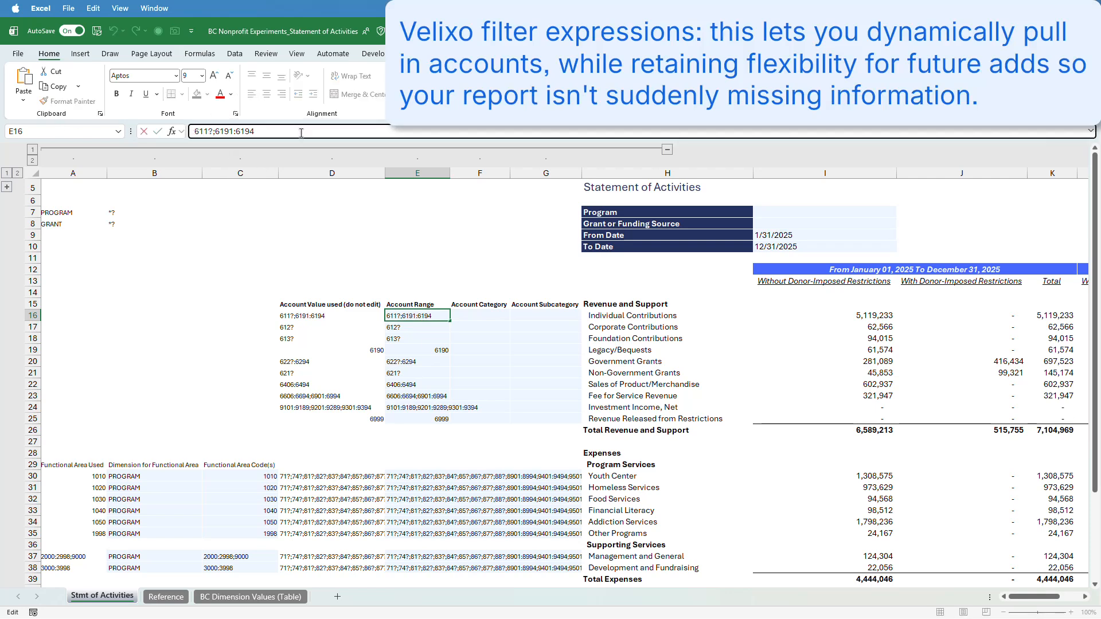
key(Return)
key(Up)
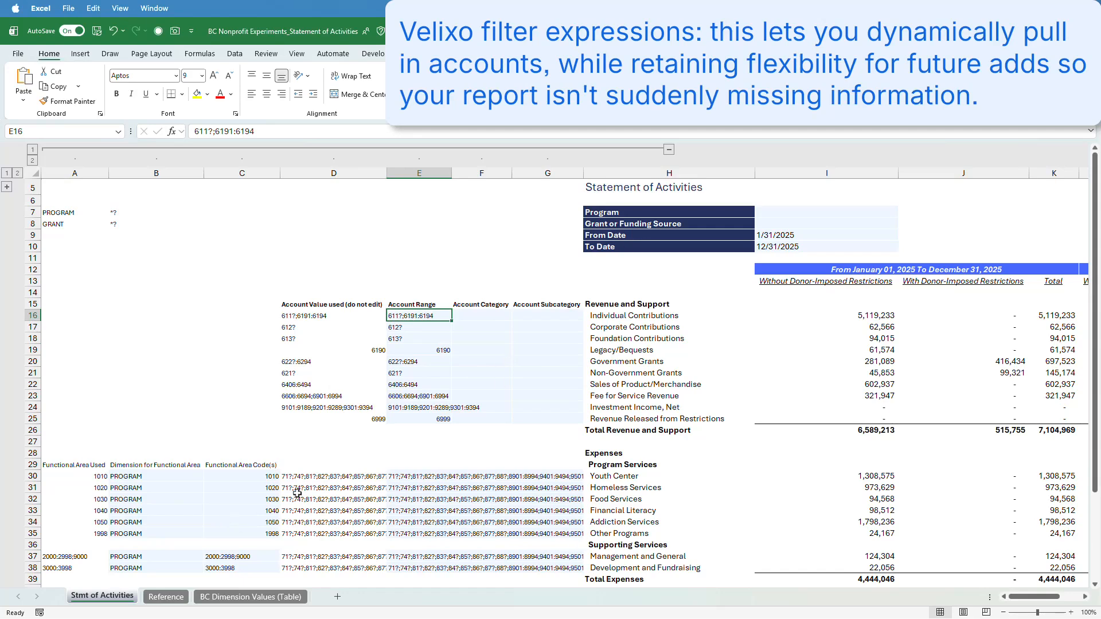
- Review the account range expressions for the Program Services rows from Youth Center to Other Programs
click(610, 455)
click(613, 478)
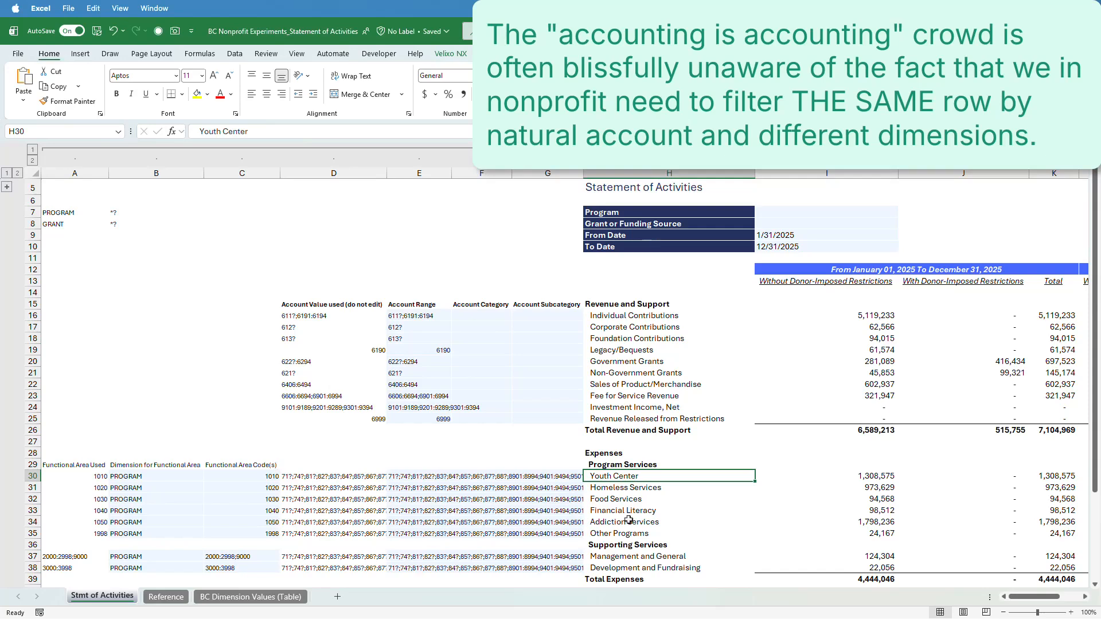
click(414, 477)
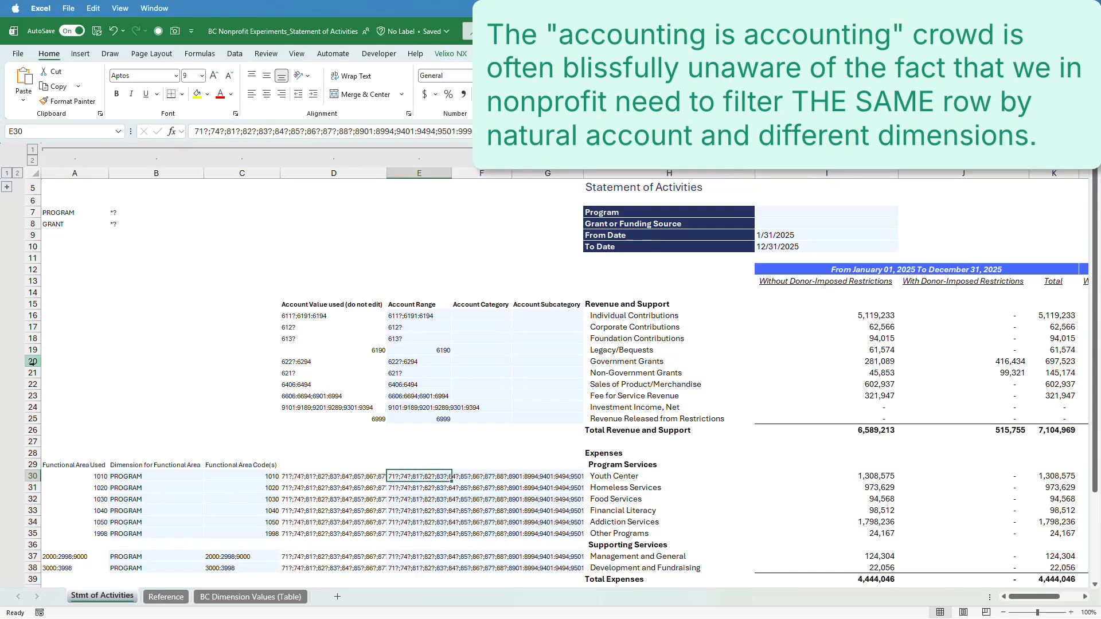
key(Down)
key(Down)
key(Down)
key(Down)
key(Down)
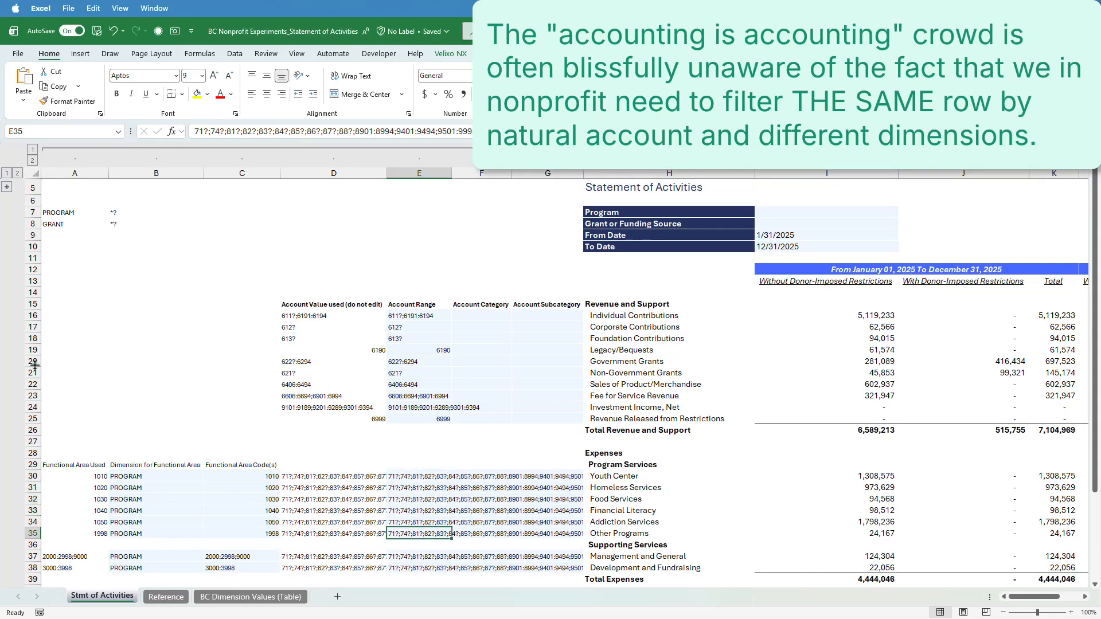
- Inspect the functional area dimension and code assigned to the Youth Center row and the dimension for Homeless Services
click(145, 477)
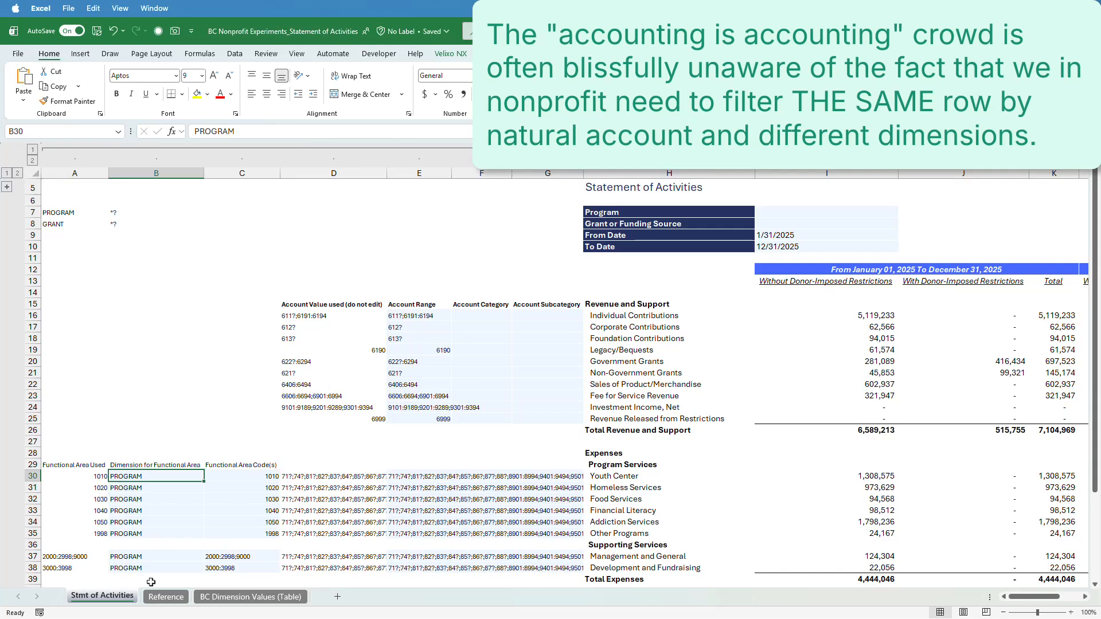
key(Right)
key(Left)
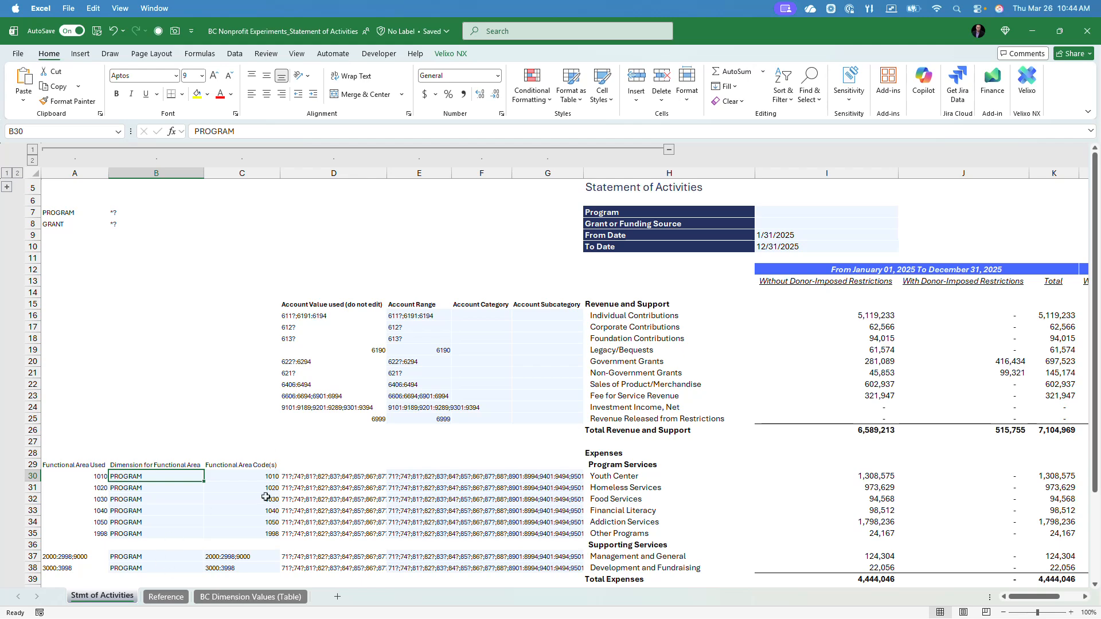
click(139, 488)
click(141, 477)
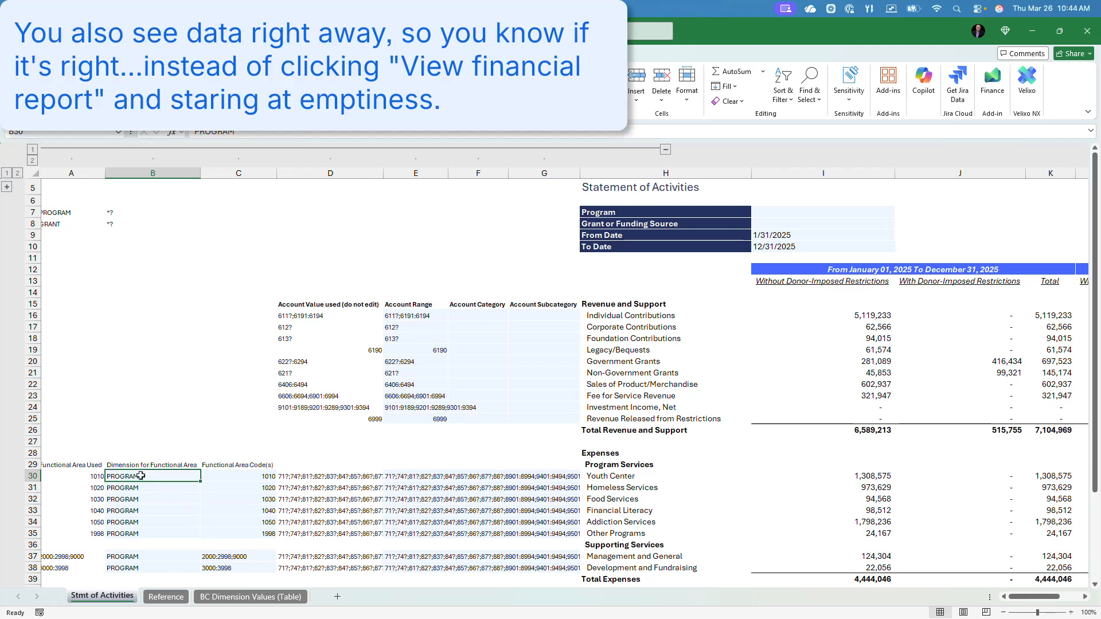
- Collapse the grouped setup columns and check the 2025 column headings with and without donor-imposed restrictions
click(665, 150)
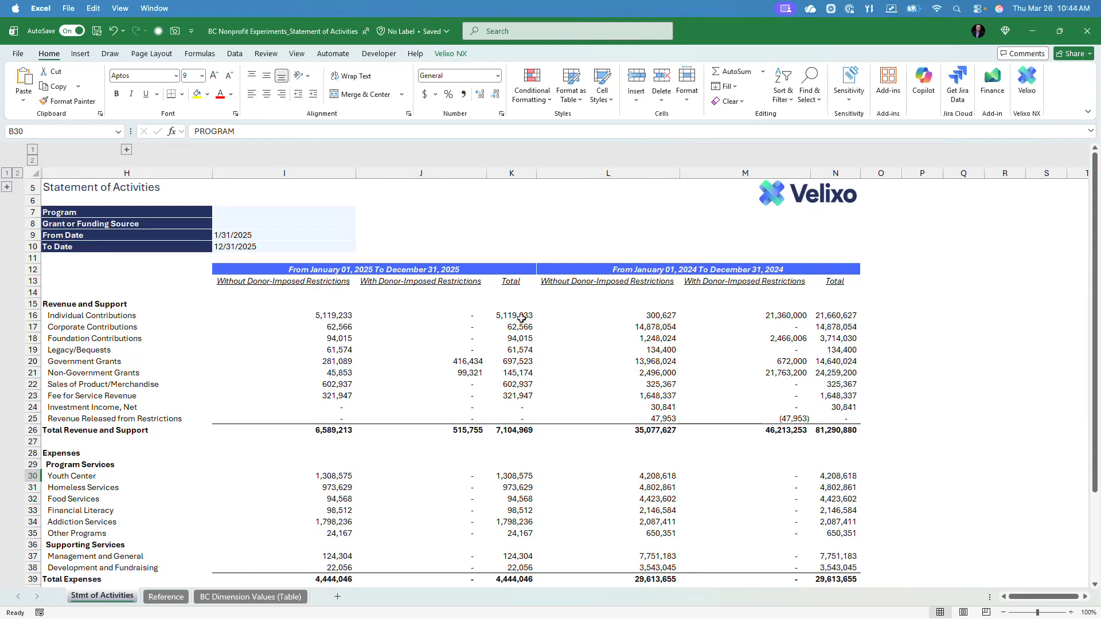
click(285, 280)
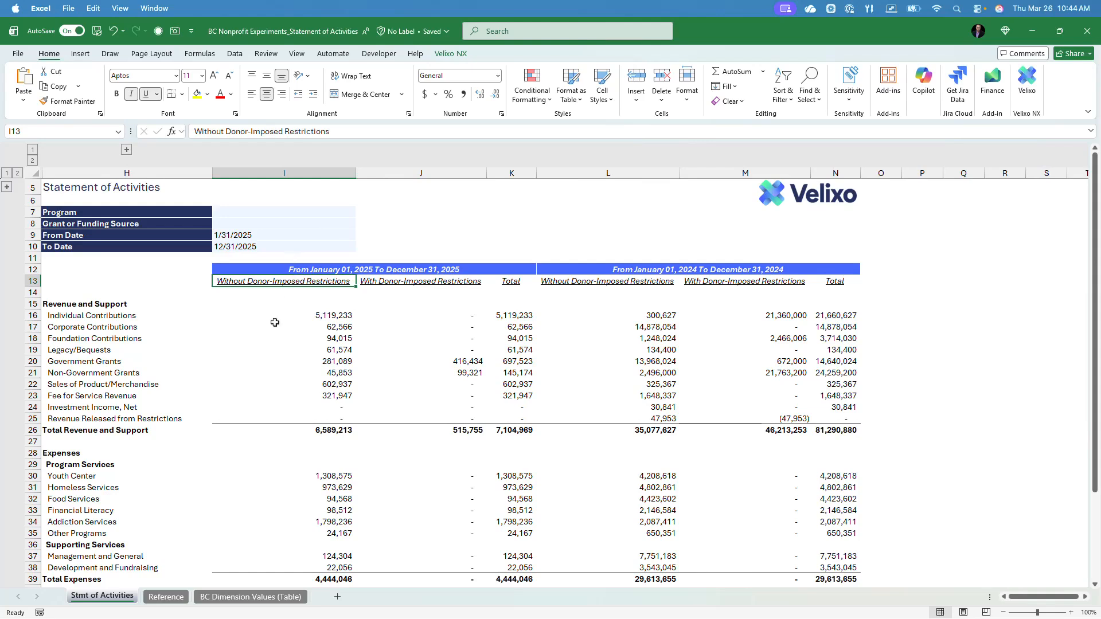
click(401, 285)
click(288, 281)
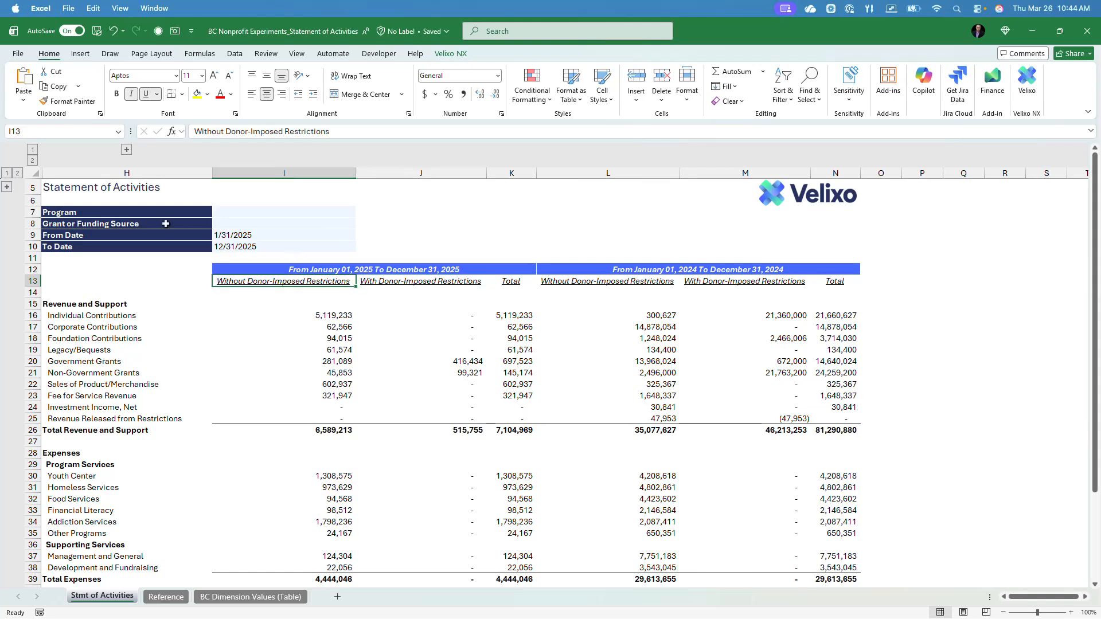
- Expand the grouped rows above the report title and examine the restriction codes for the two 2025 columns
click(8, 189)
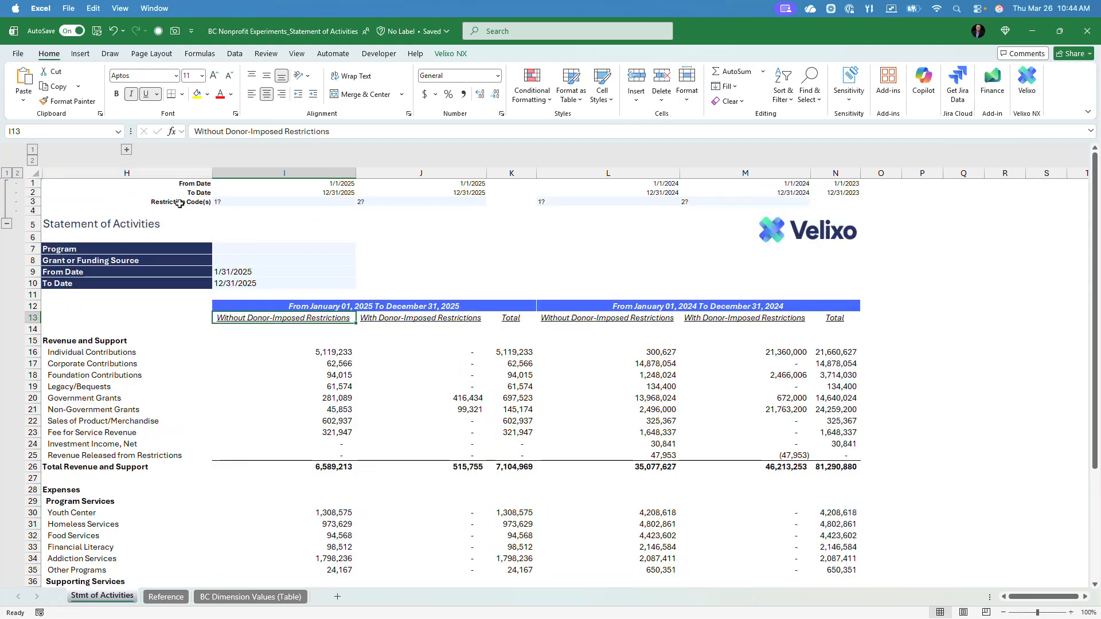
click(152, 207)
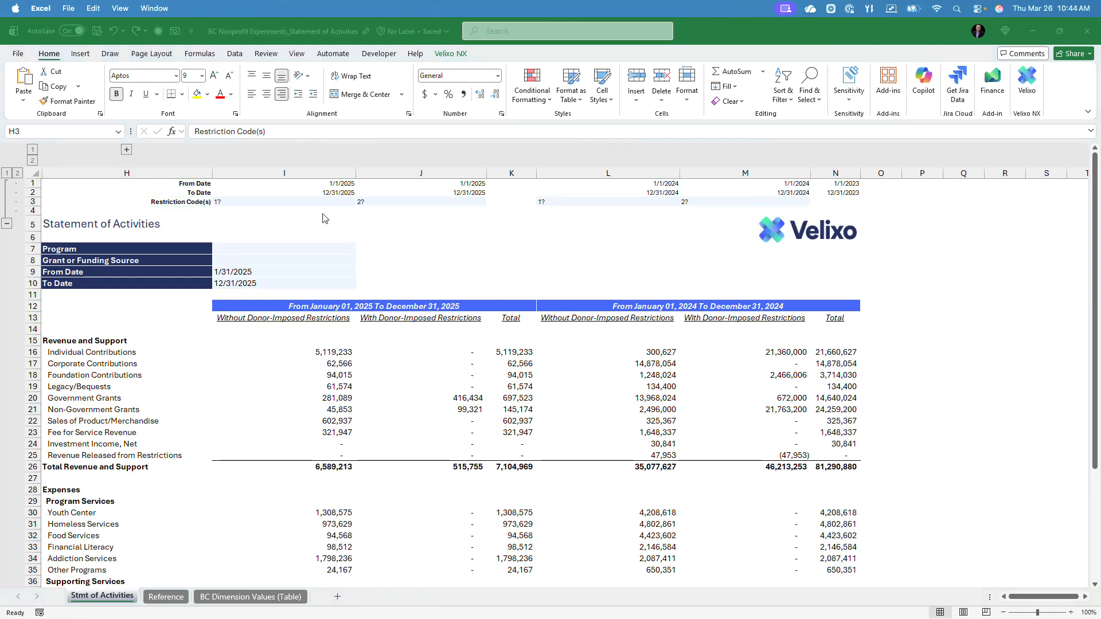
click(247, 201)
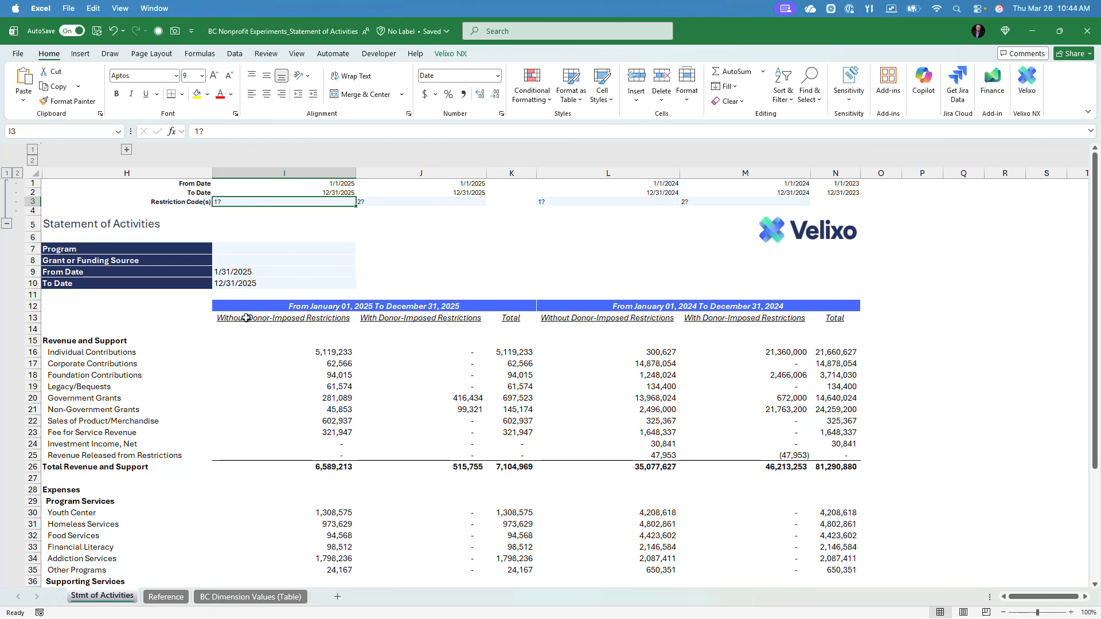
click(391, 204)
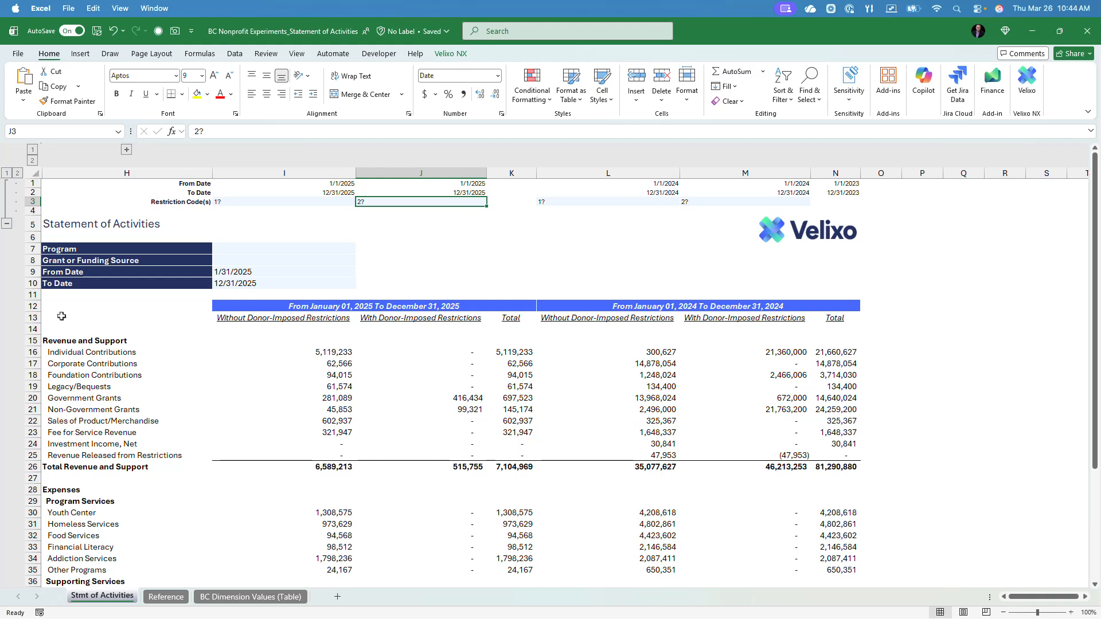
- Inspect the turnover formula for 2025 Individual Contributions without donor restrictions, leave it unchanged, and collapse the grouped top rows
click(323, 357)
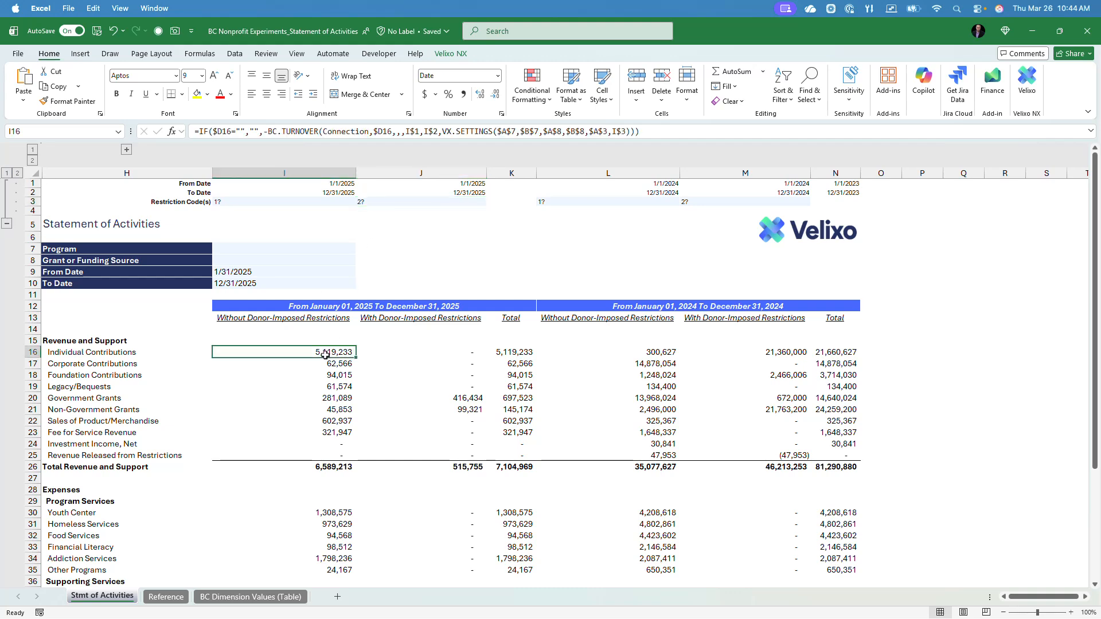
click(297, 132)
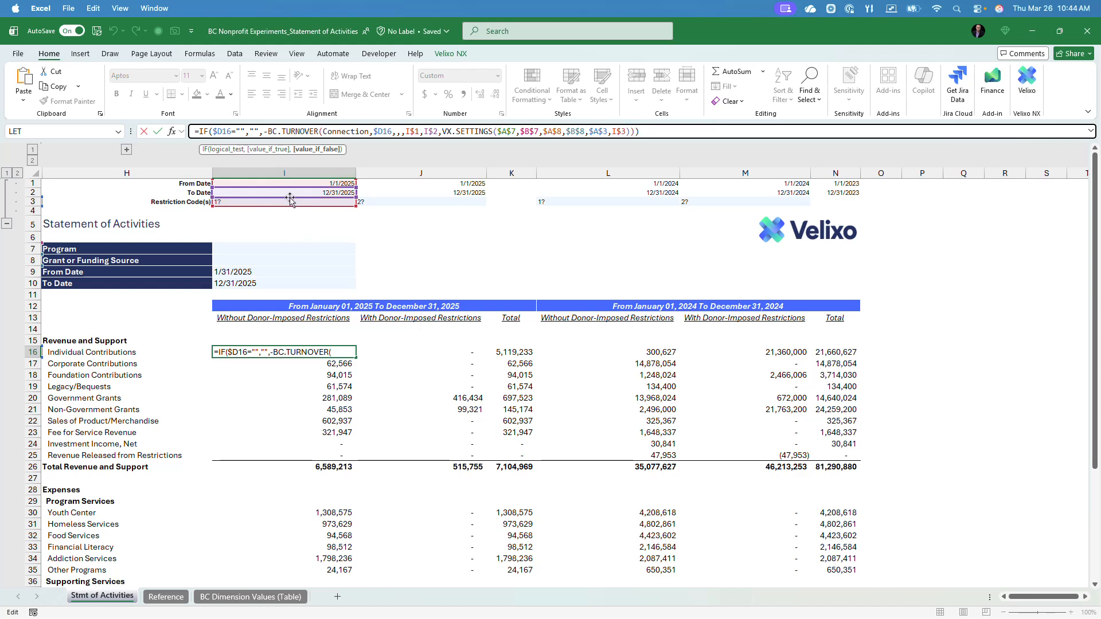
key(Escape)
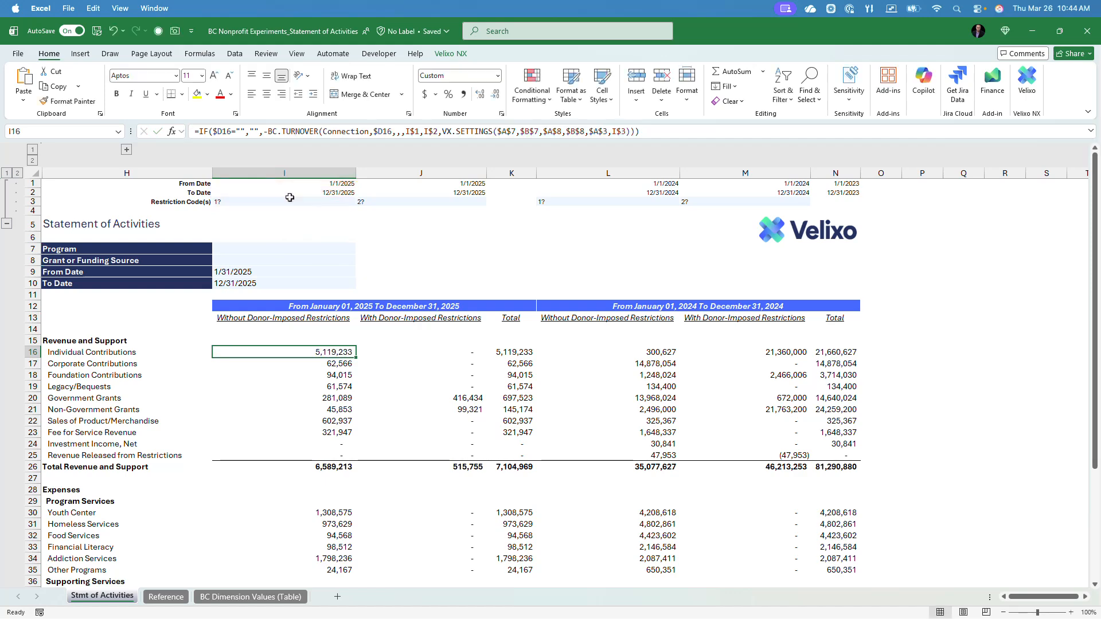
click(8, 222)
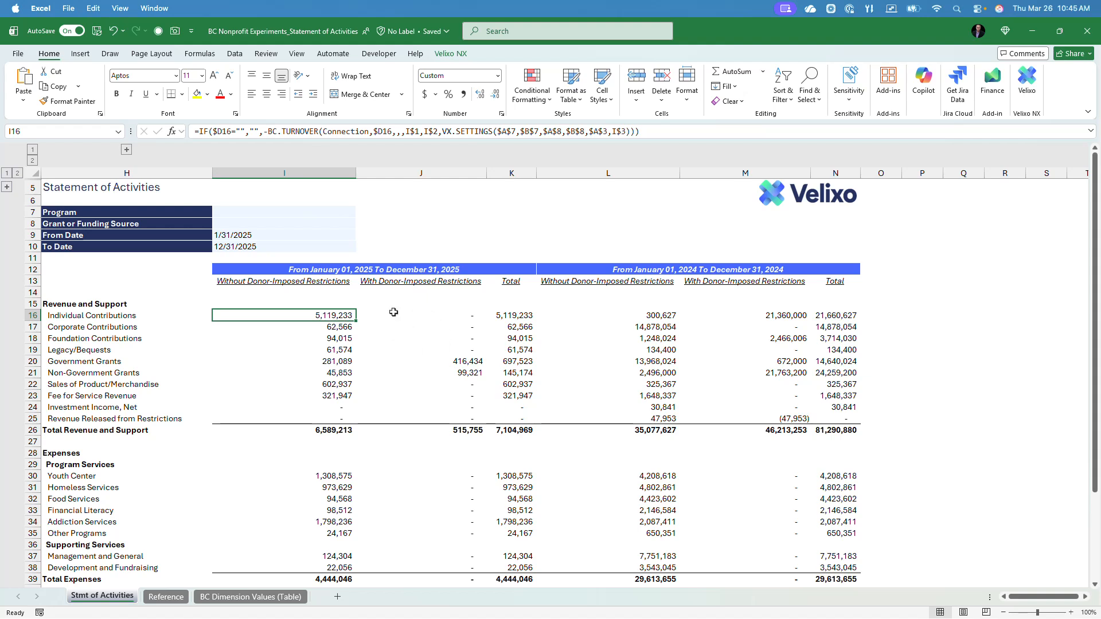
- Filter the Statement of Activities by the grant or funding source 10005 - Gates Research Award
click(293, 224)
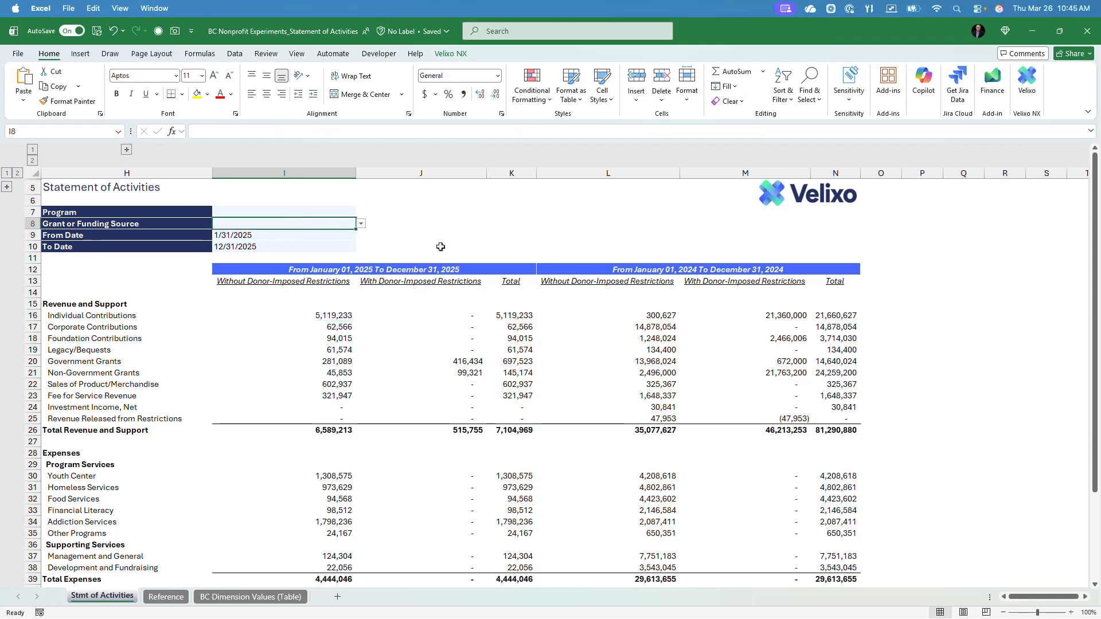
click(361, 223)
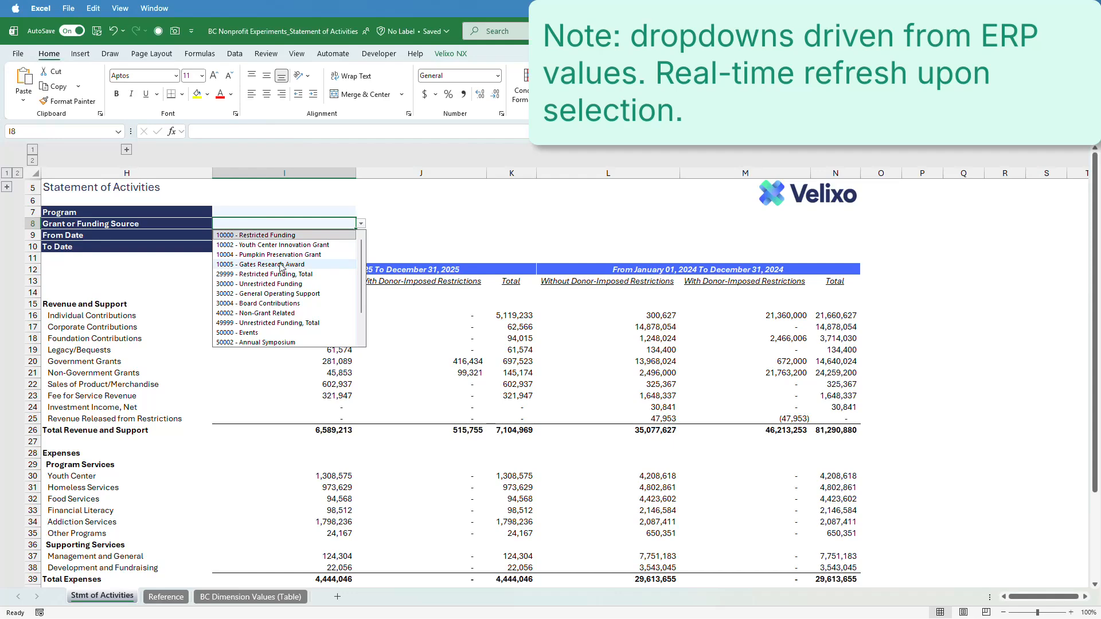
click(307, 266)
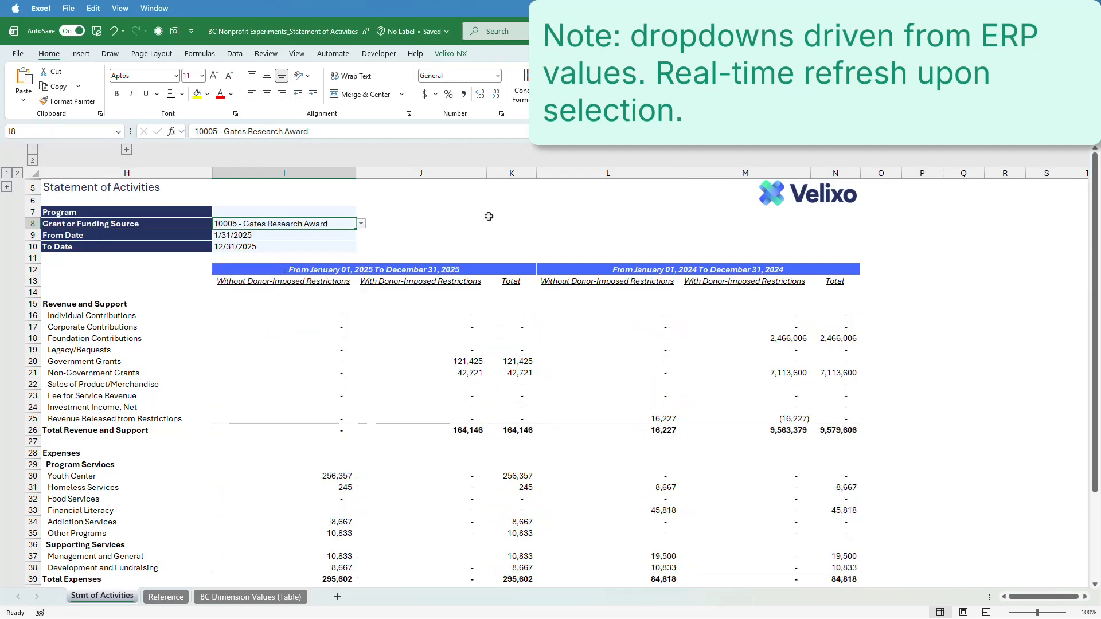
- Clear the Grant or Funding Source filter and select the 2025 Individual Contributions amount without donor-imposed restrictions
key(Delete)
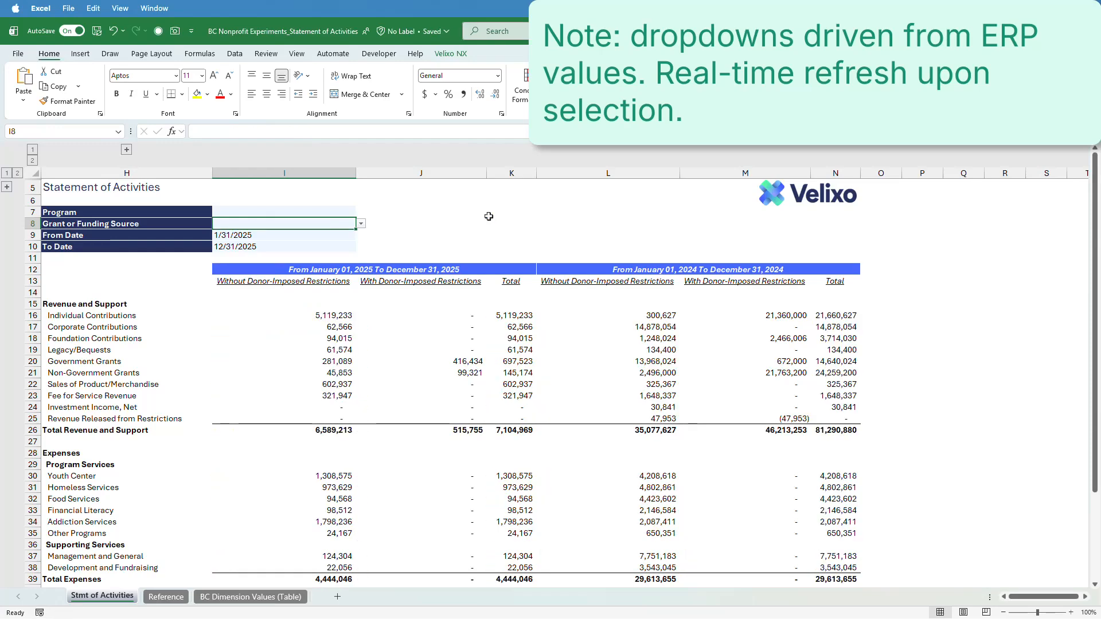
click(323, 316)
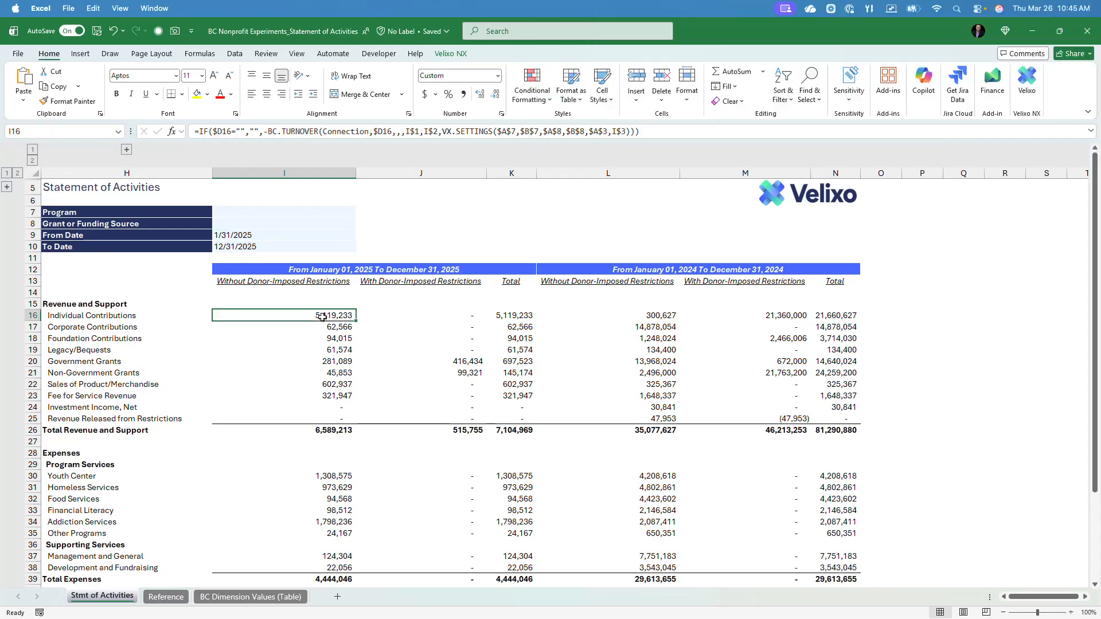
- Drill down into the 2025 Youth Center expense without donor-imposed restrictions and review its breakdown by account and funding source
click(324, 477)
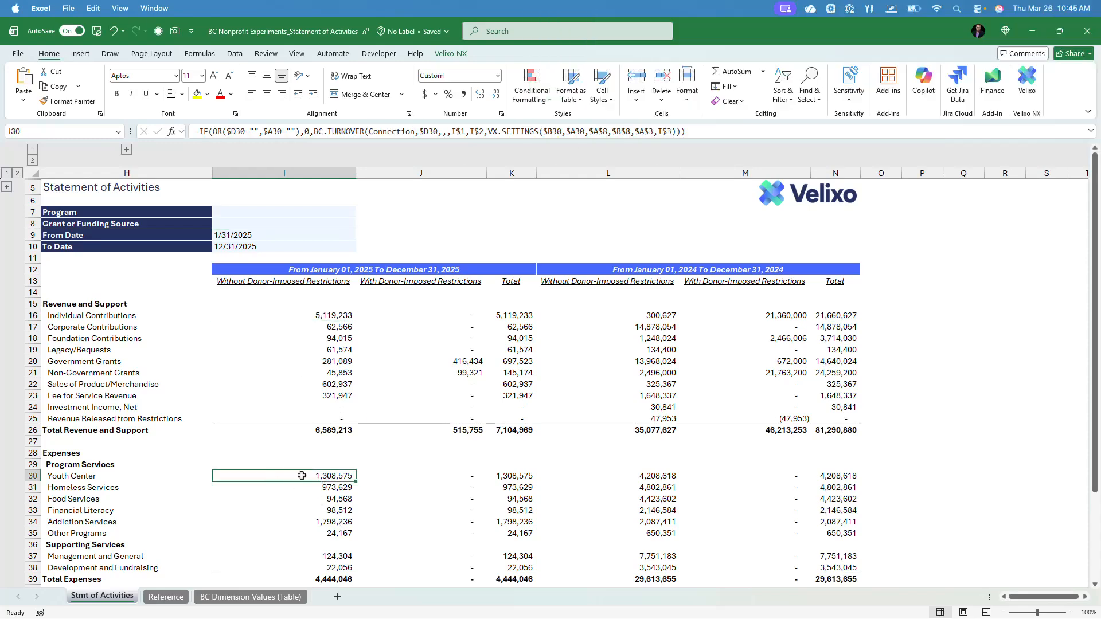
scroll(302, 476, down, 1)
right_click(301, 476)
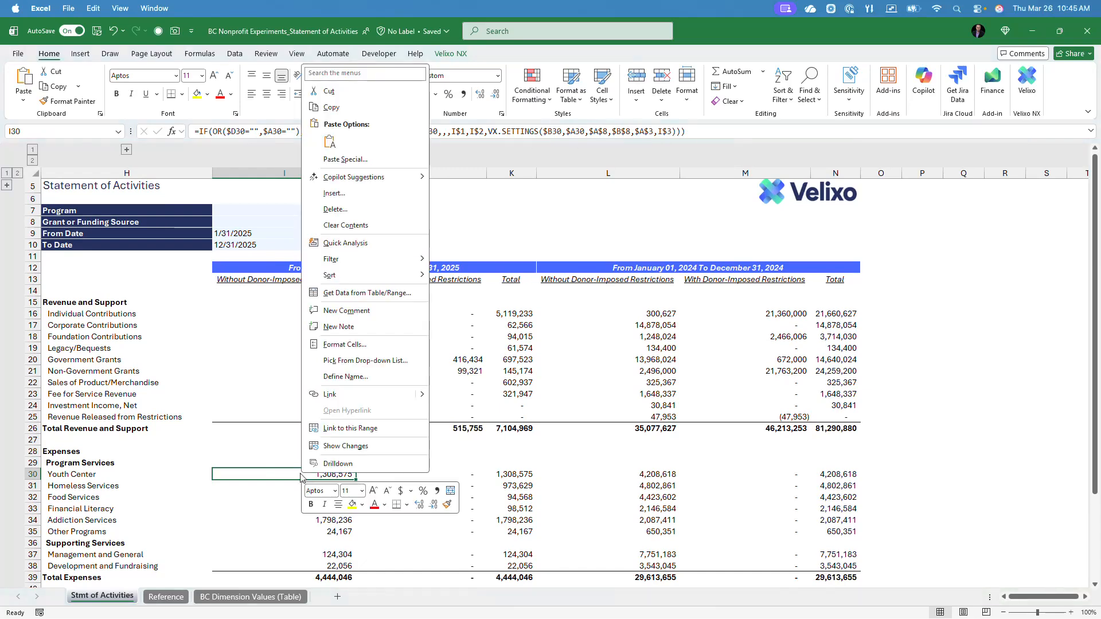
click(344, 466)
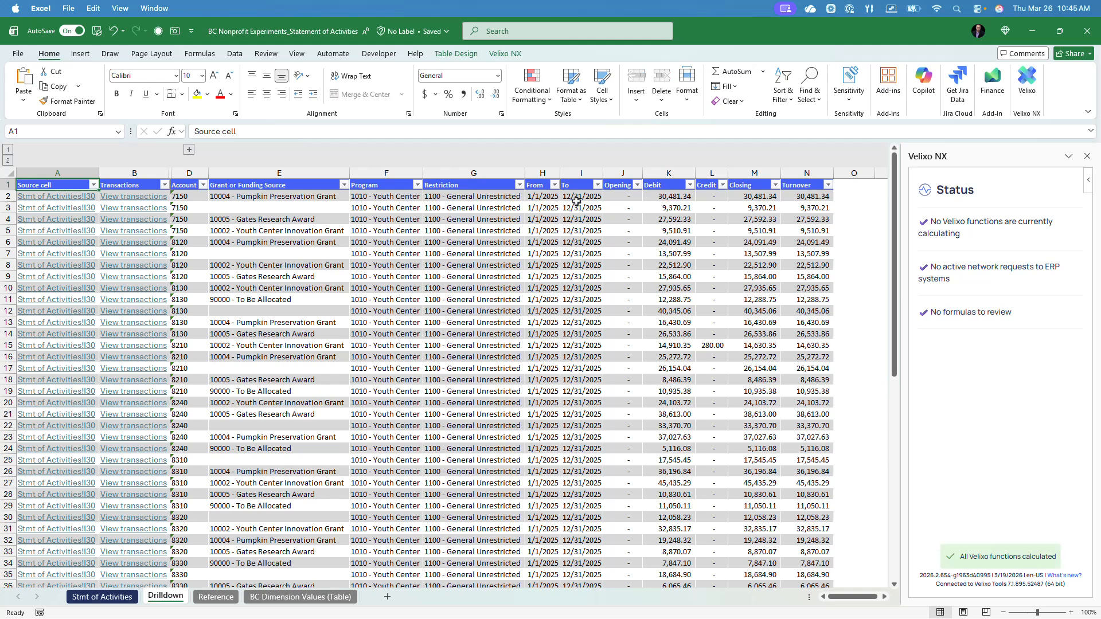
scroll(398, 279, down, 10)
scroll(398, 278, up, 12)
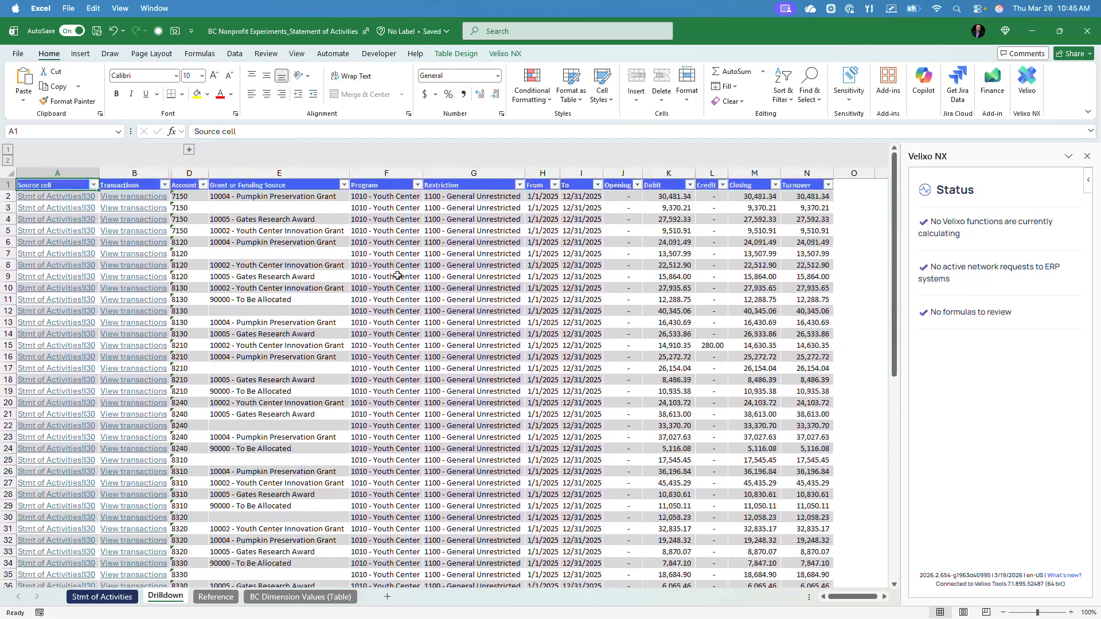
- Return to the Stmt of Activities sheet and close the Velixo NX status pane
click(120, 596)
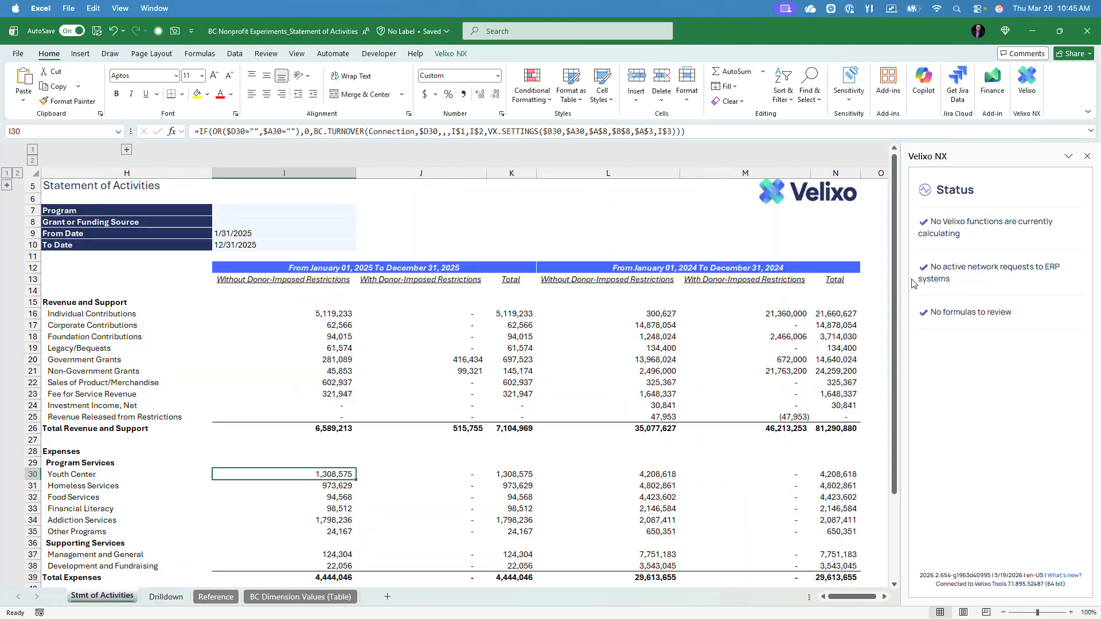
click(1087, 156)
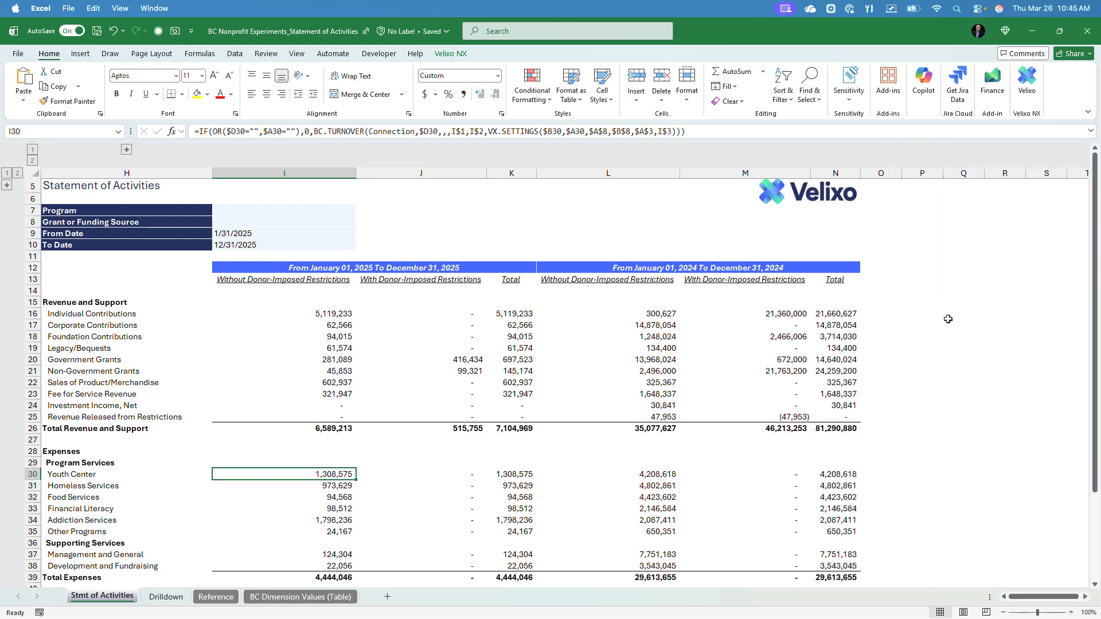